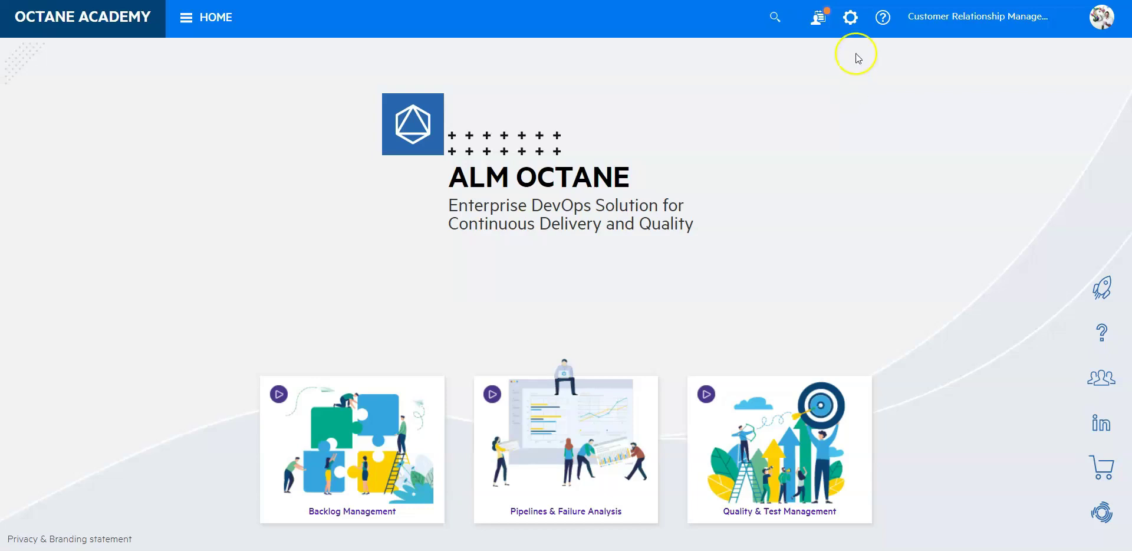
# Step: Open the Settings gear menu in the top bar to reach its import options
pyautogui.click(850, 19)
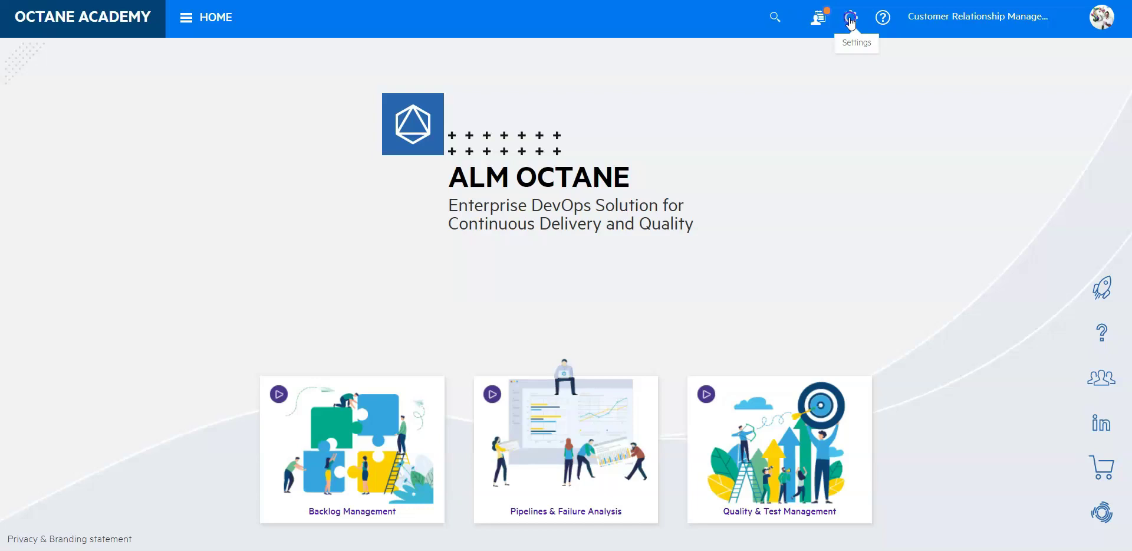
pyautogui.click(850, 19)
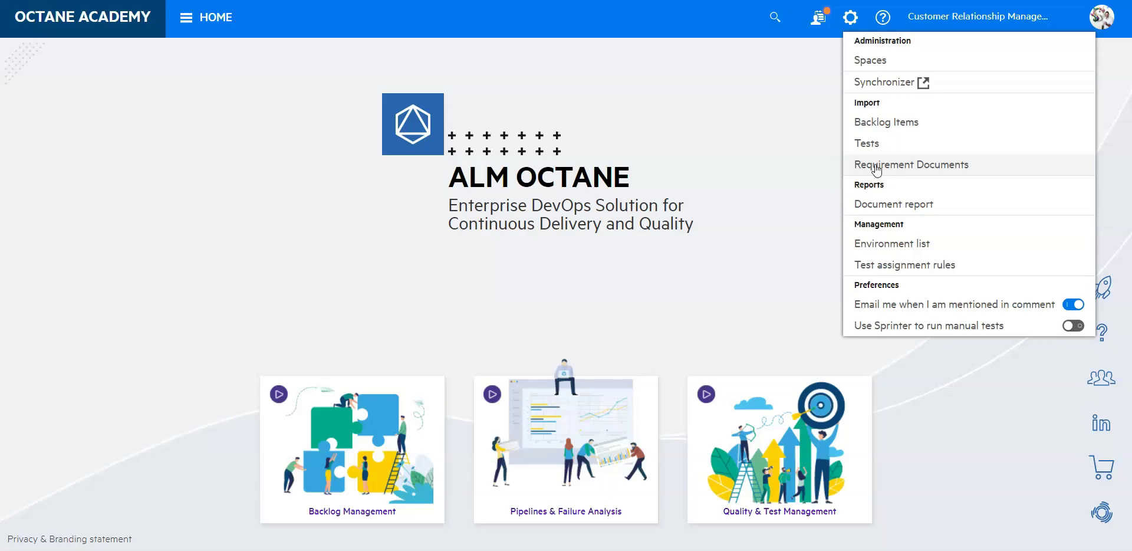
# Step: Start a Requirement Documents import and set its root node to the Import Requirements folder
pyautogui.click(876, 168)
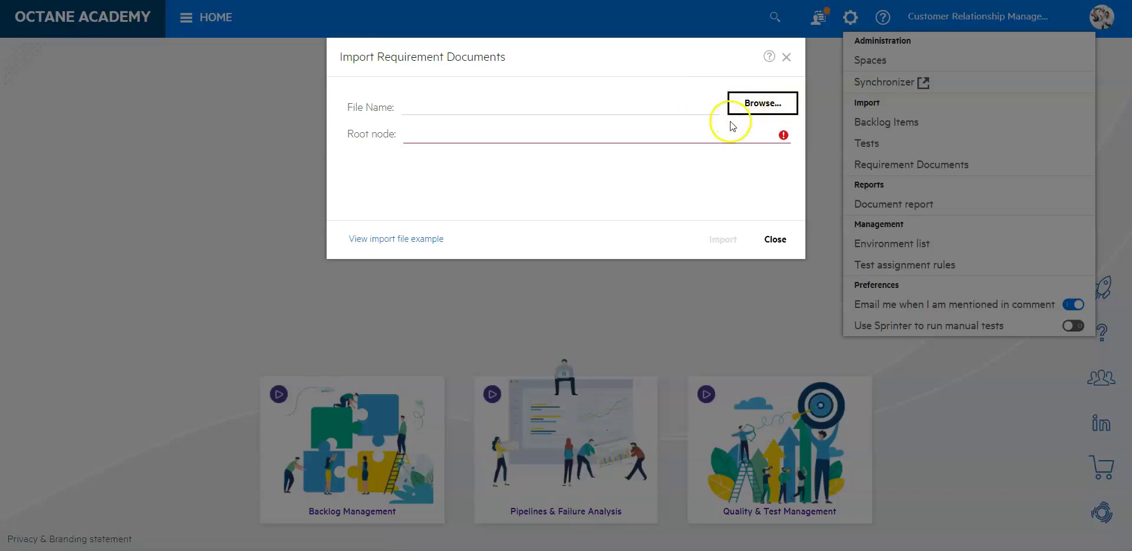
pyautogui.click(770, 136)
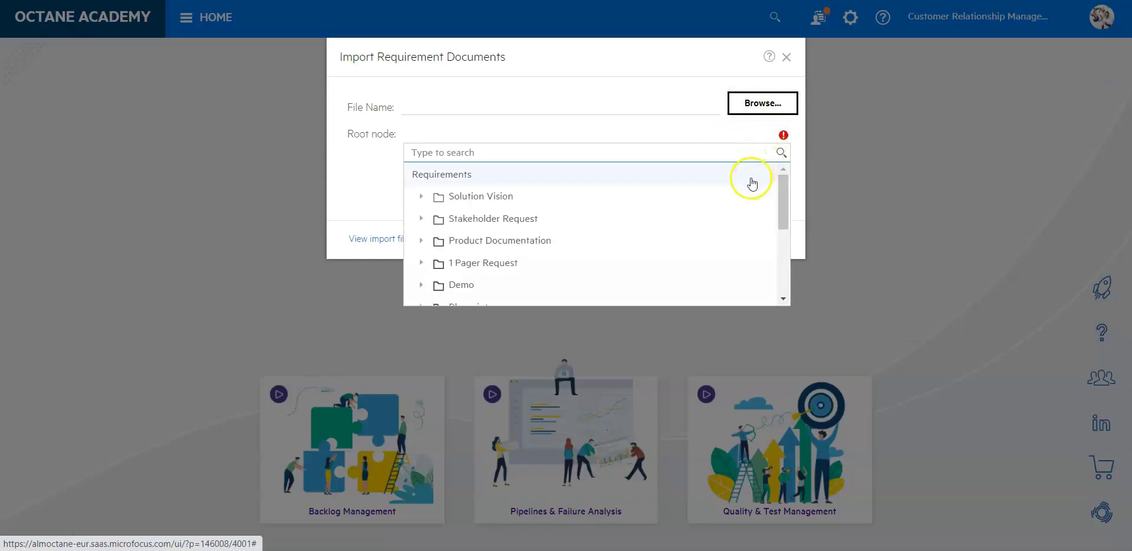
pyautogui.moveTo(783, 192); pyautogui.dragTo(779, 267)
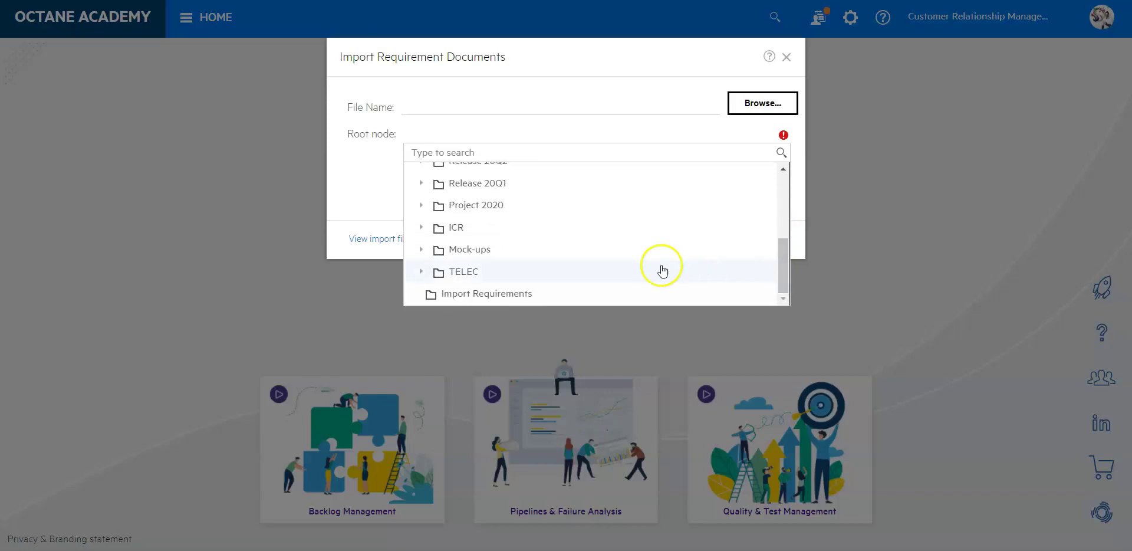
pyautogui.click(528, 298)
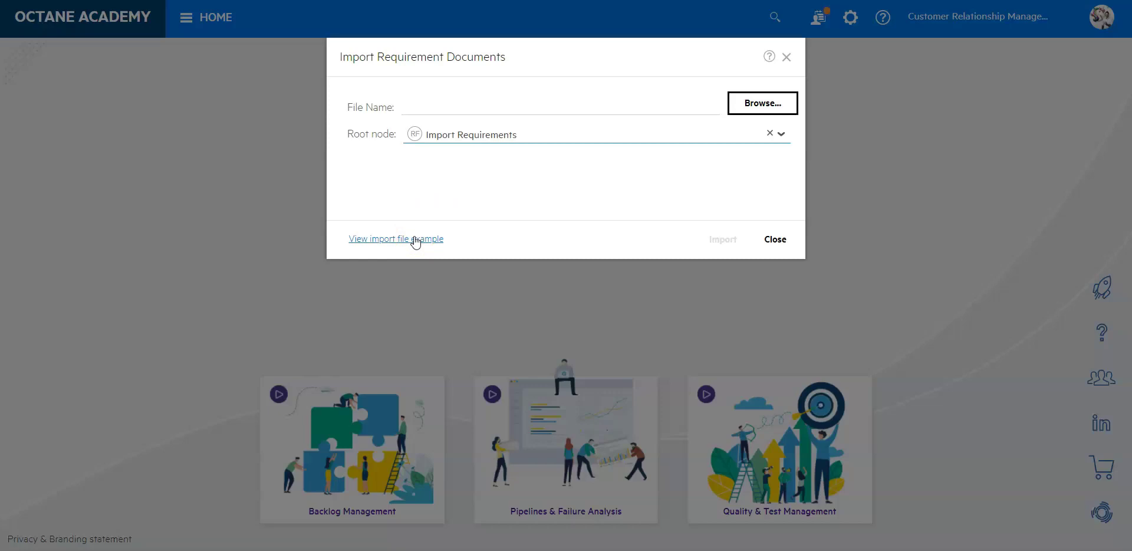
# Step: Download the example import .xlsx file and open it in Excel
pyautogui.click(415, 239)
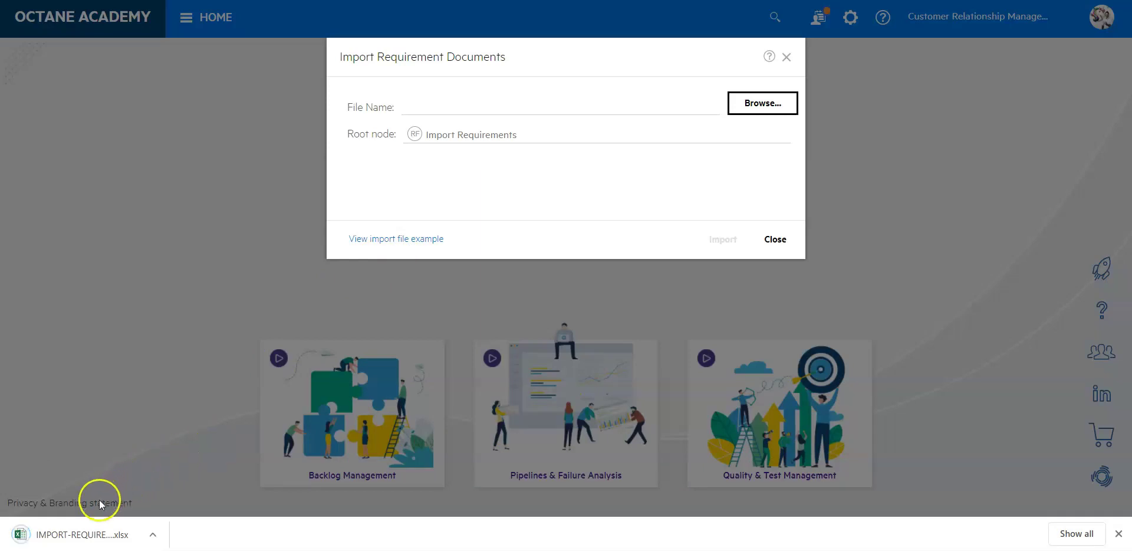
pyautogui.click(66, 534)
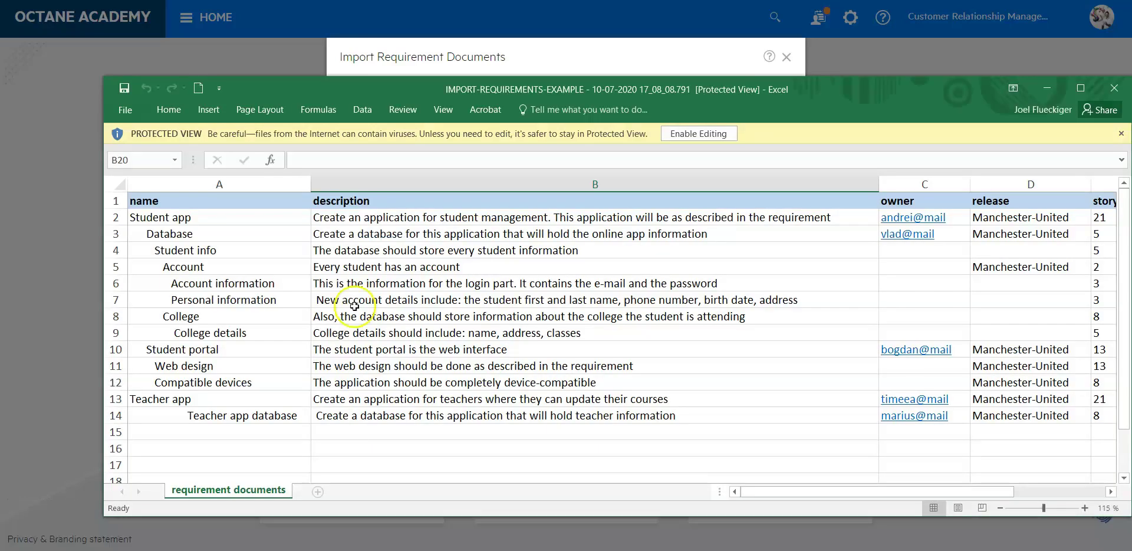
# Step: Enable editing on the example workbook, reposition its window, and inspect the name column
pyautogui.click(704, 133)
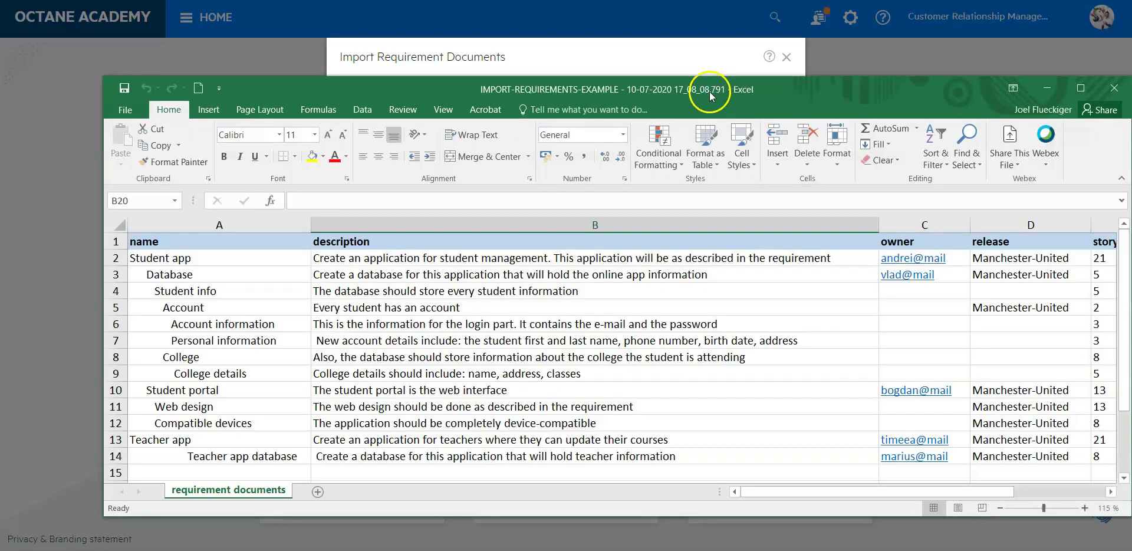
pyautogui.moveTo(710, 91); pyautogui.dragTo(655, 80)
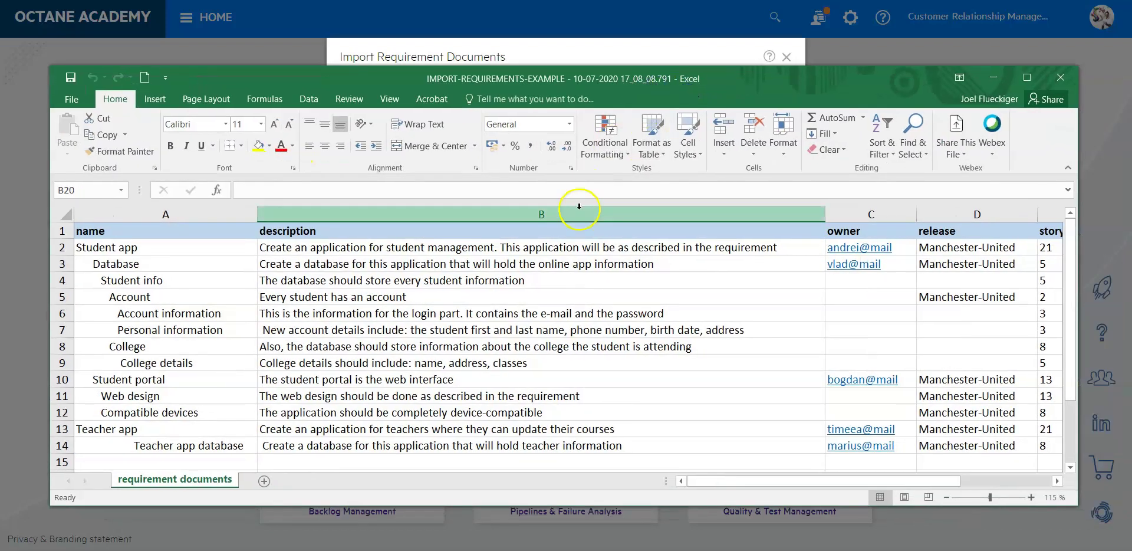
pyautogui.click(140, 235)
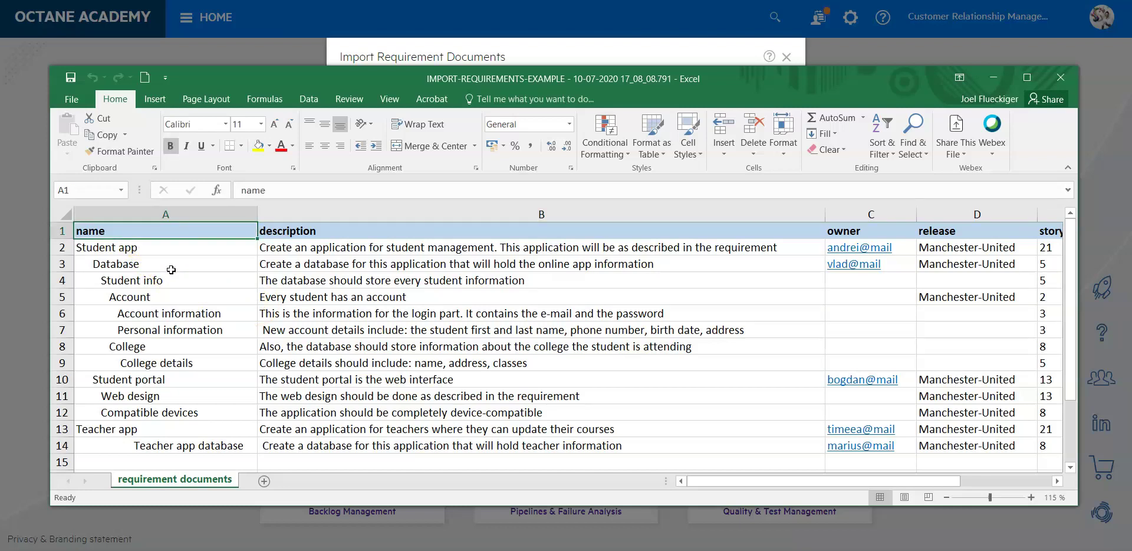
pyautogui.press('Down')
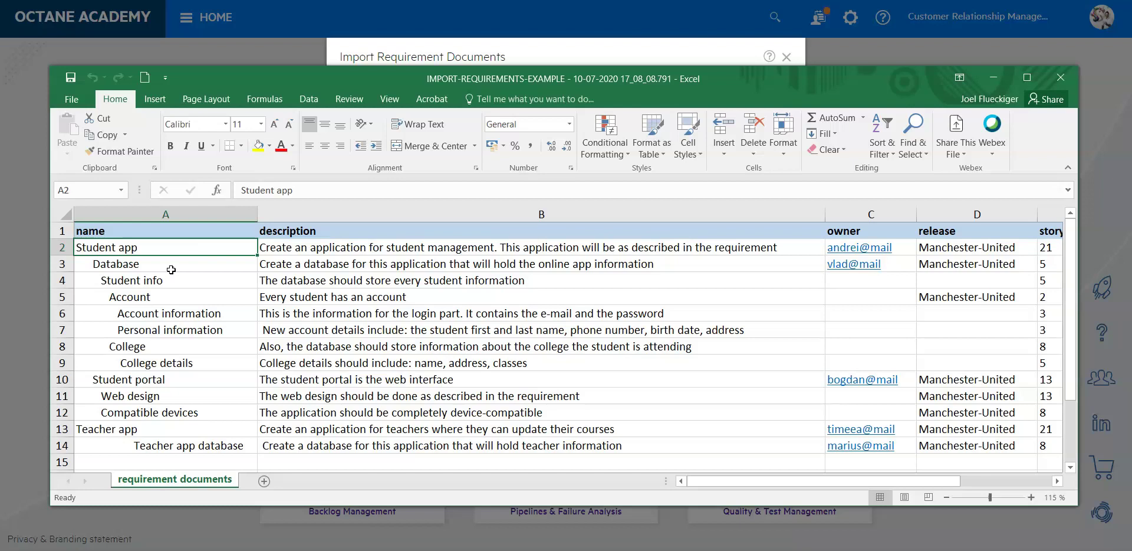
# Step: Try decreasing and restoring Database's indent, then check the description and owner headers
pyautogui.click(171, 270)
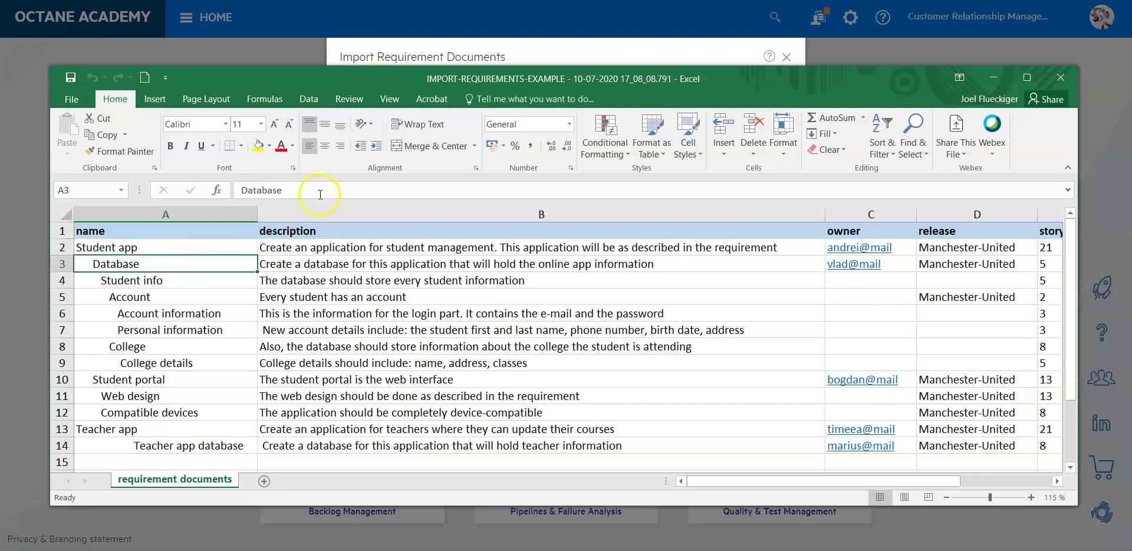
pyautogui.click(361, 147)
pyautogui.click(377, 147)
pyautogui.click(286, 236)
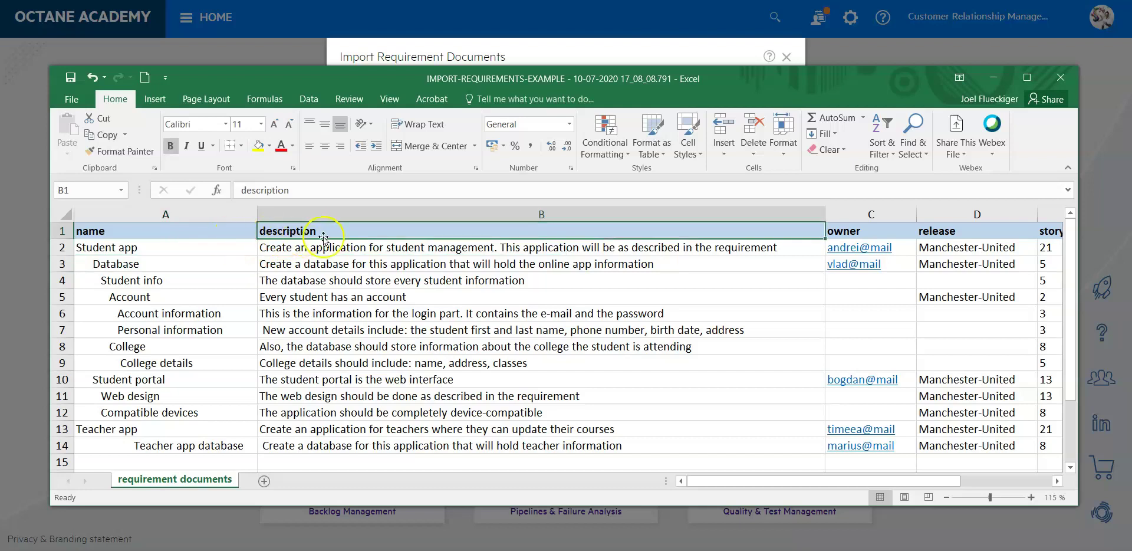
pyautogui.press('Right')
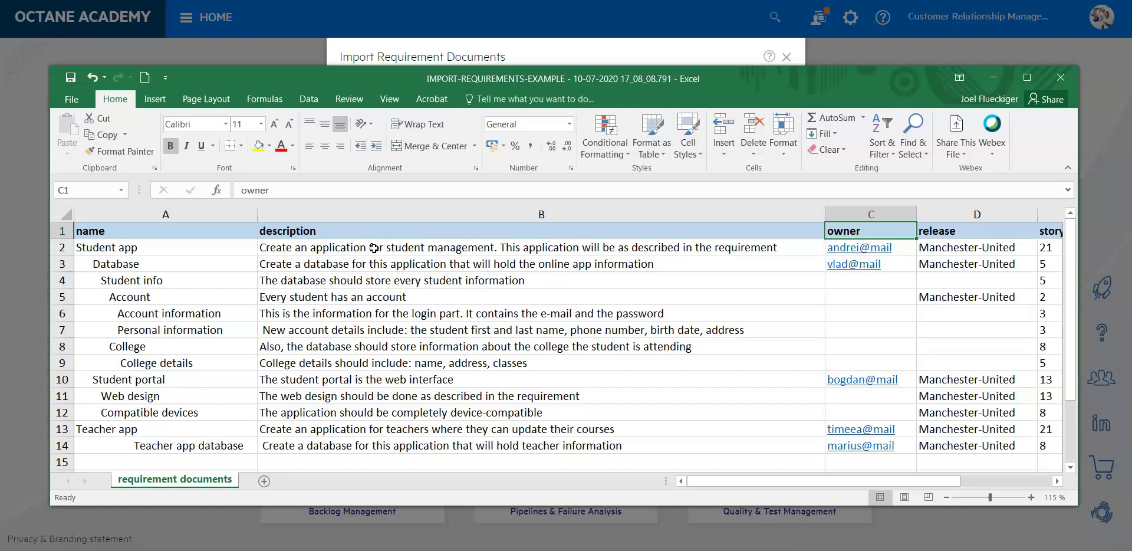
pyautogui.press('Right')
pyautogui.press('Right')
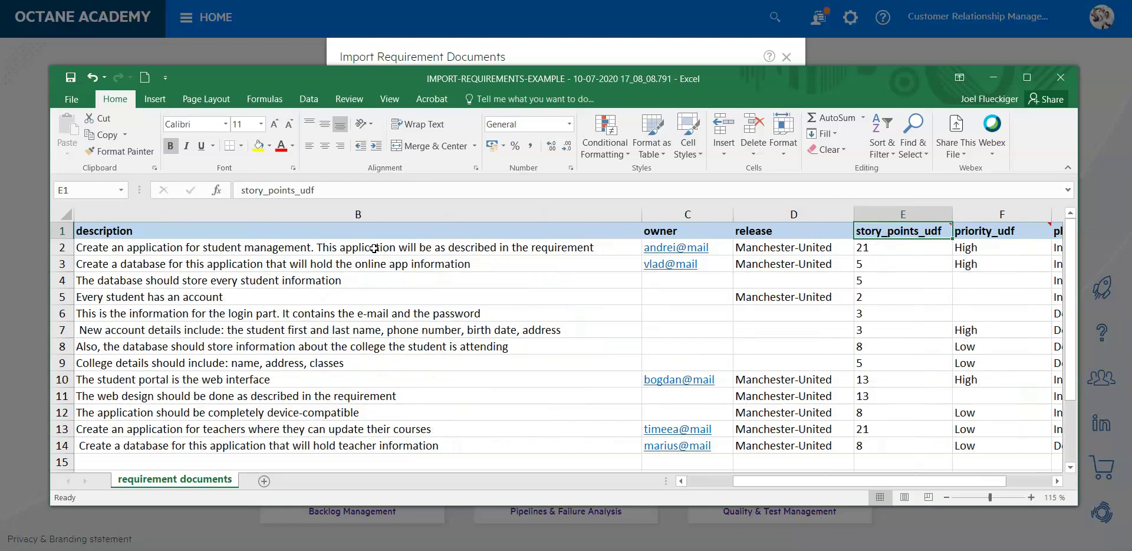
pyautogui.press('Right')
pyautogui.press('Right')
pyautogui.press('Right')
pyautogui.press('Left')
pyautogui.press('Left')
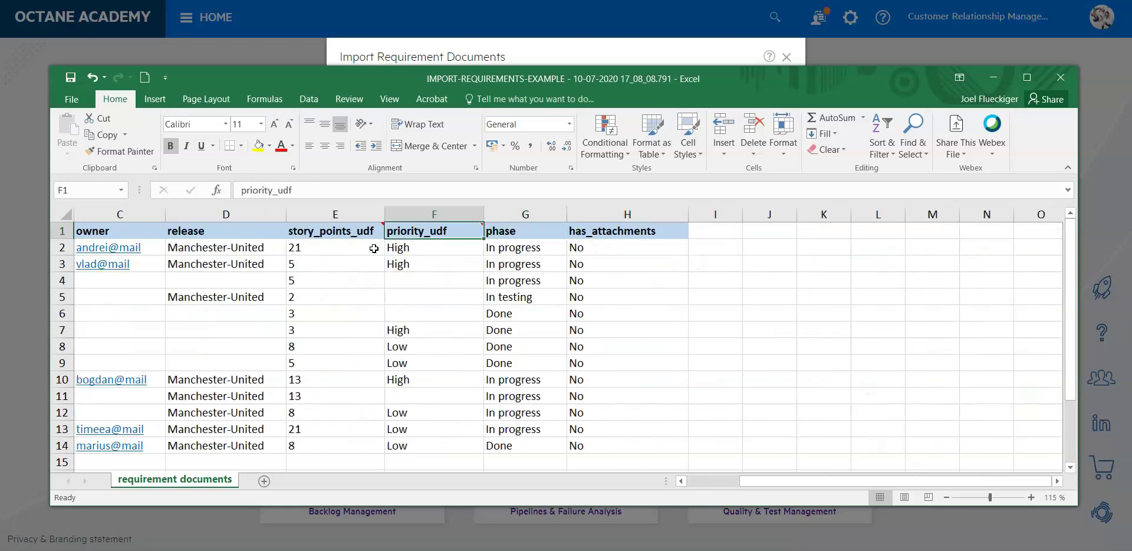
pyautogui.press('Left')
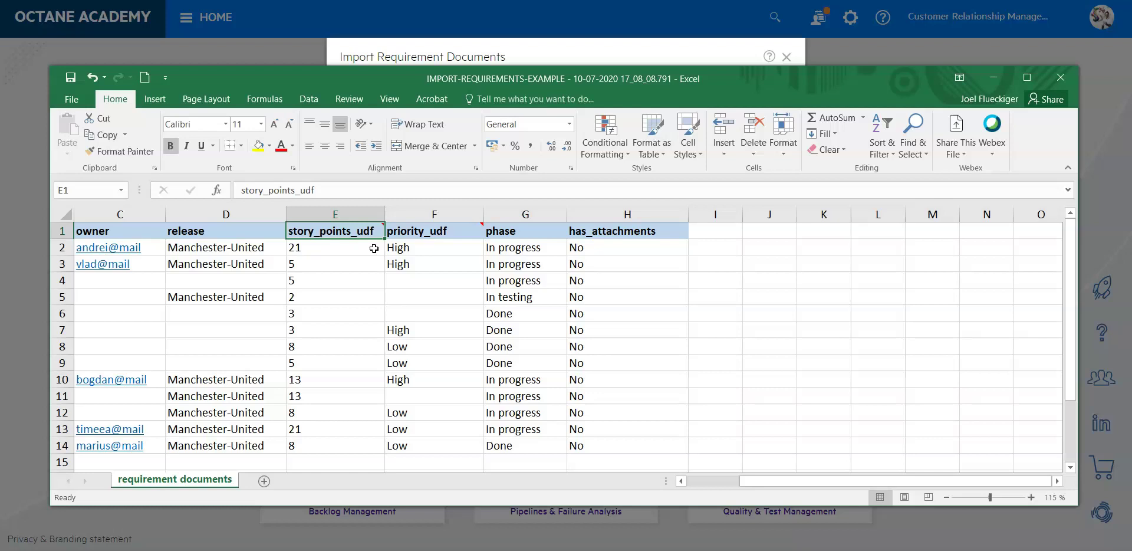
pyautogui.press('Right')
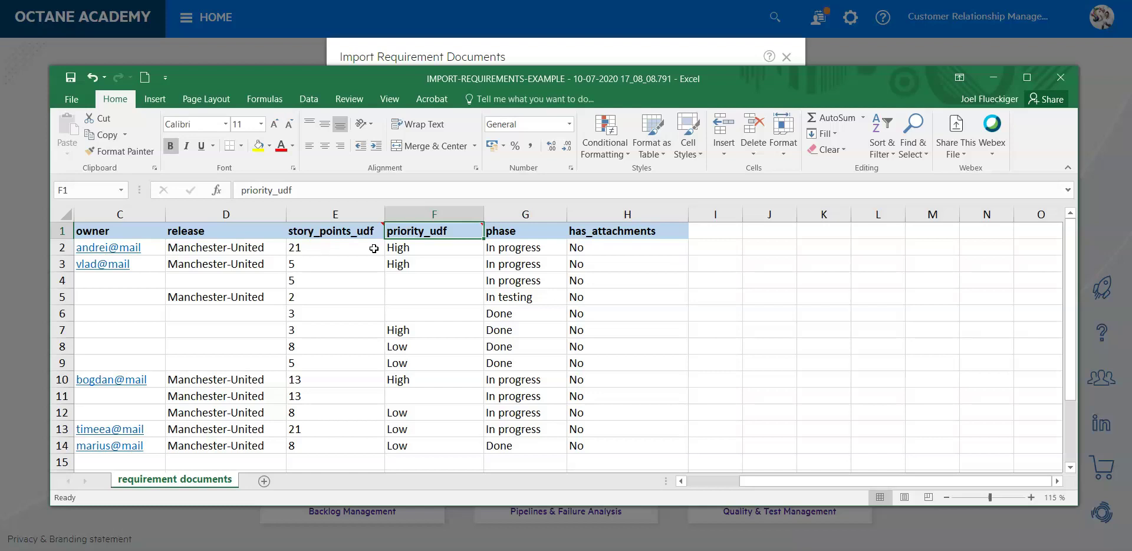
pyautogui.press('Right')
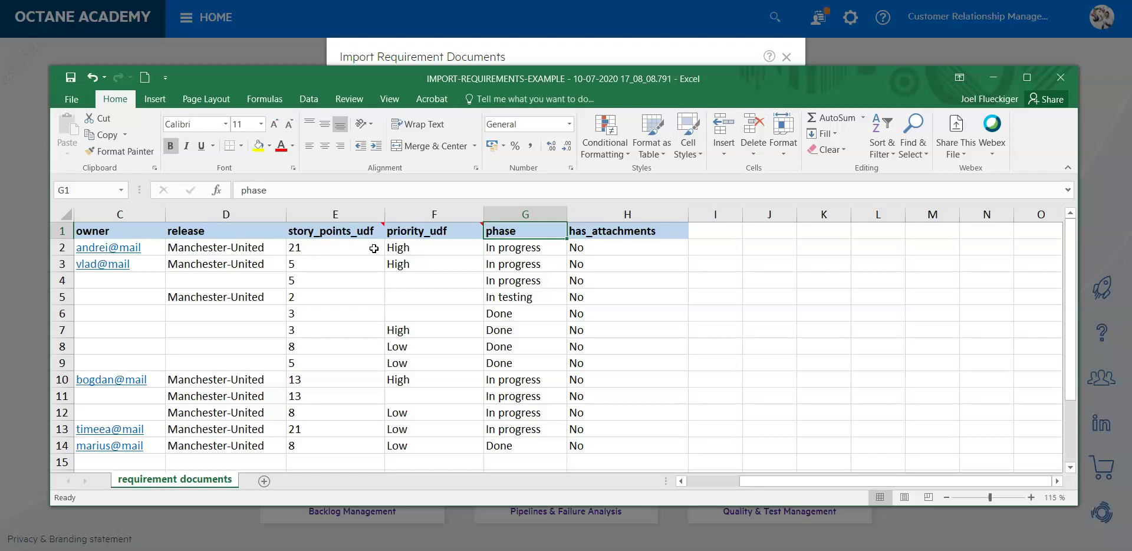
pyautogui.press('Right')
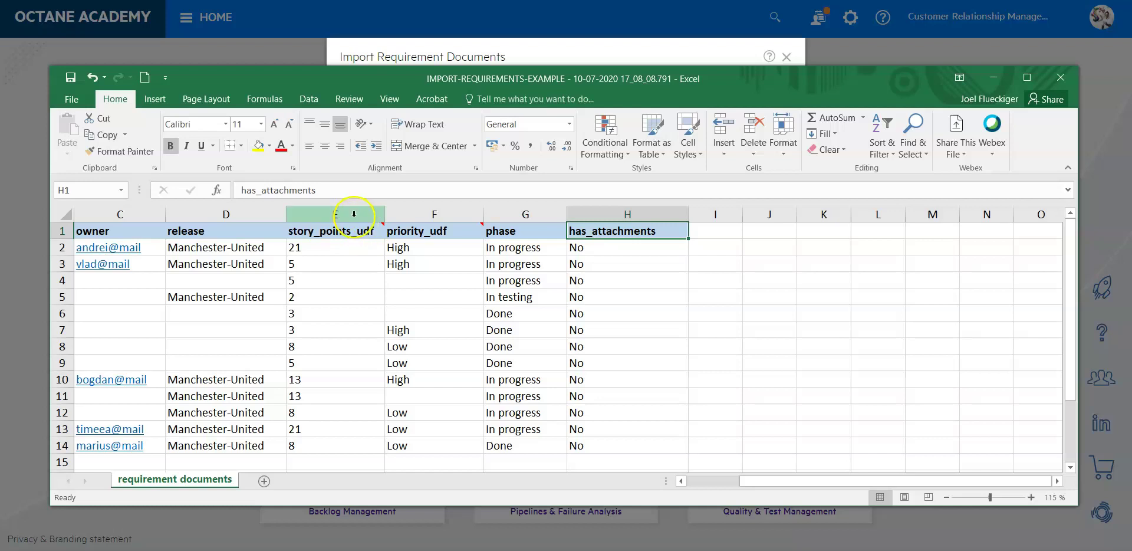
pyautogui.moveTo(353, 215); pyautogui.dragTo(409, 218)
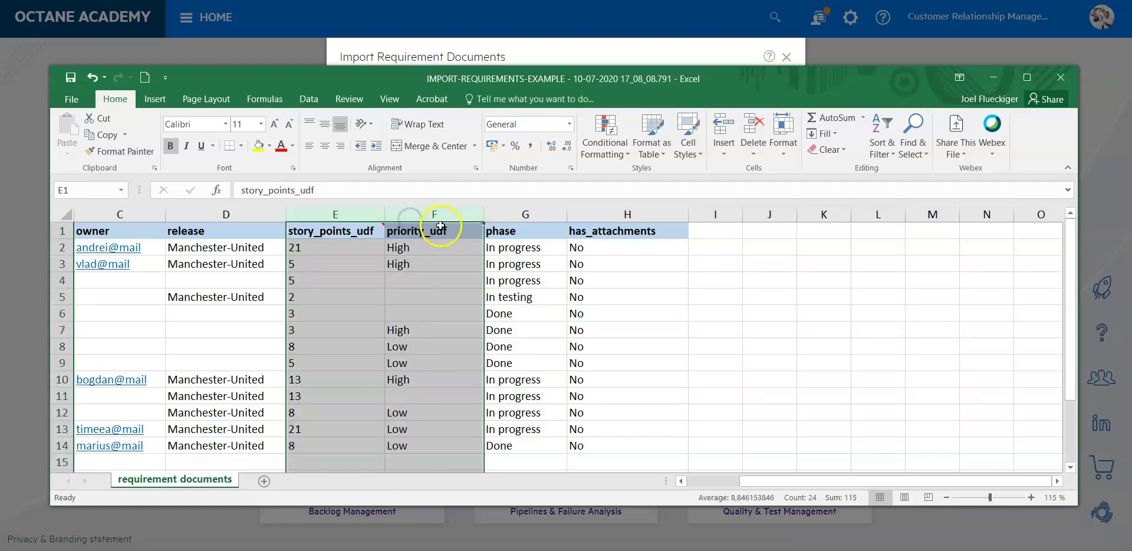
pyautogui.click(661, 212)
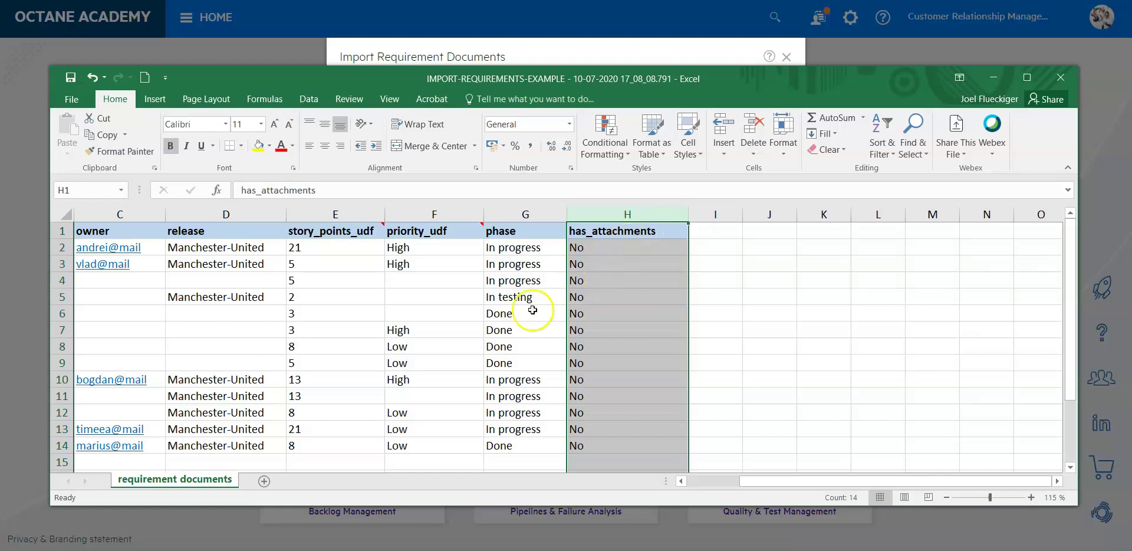
# Step: Open Requirement Import from the Upload folder and review row 2's name, description and owner values
pyautogui.click(344, 545)
pyautogui.click(292, 533)
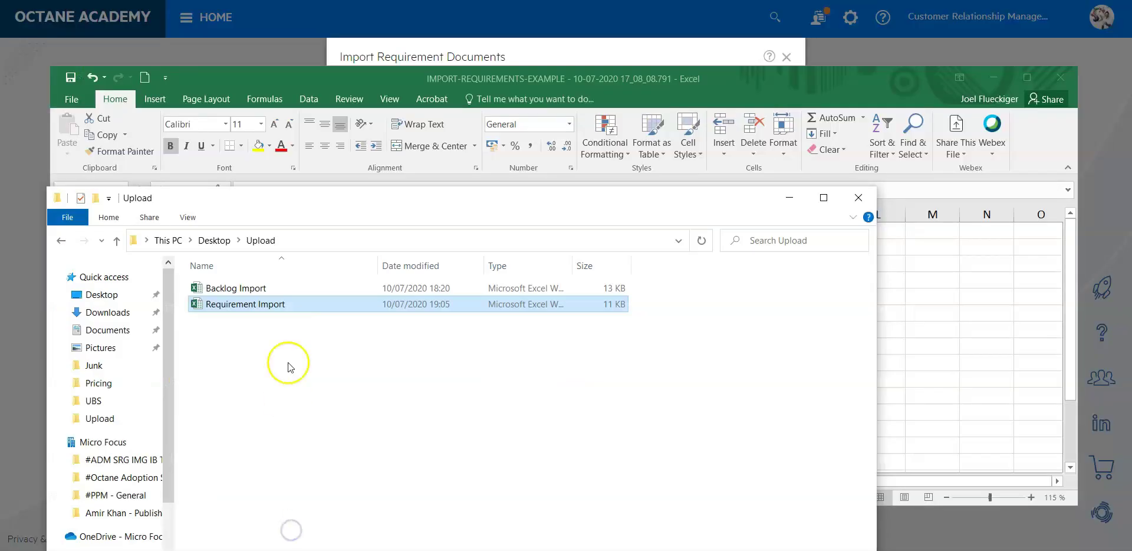
pyautogui.doubleClick(290, 304)
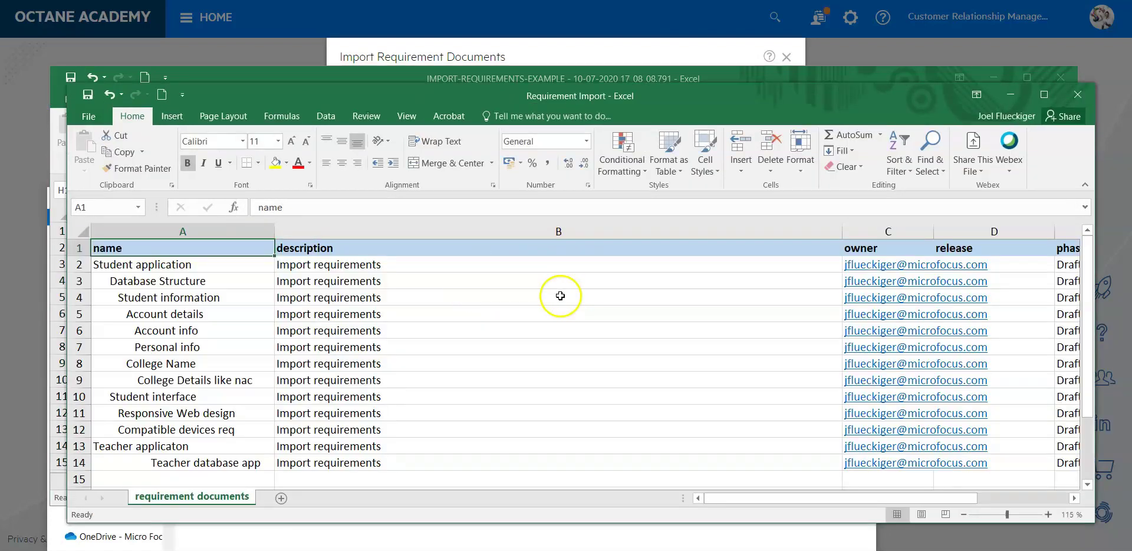
pyautogui.click(244, 267)
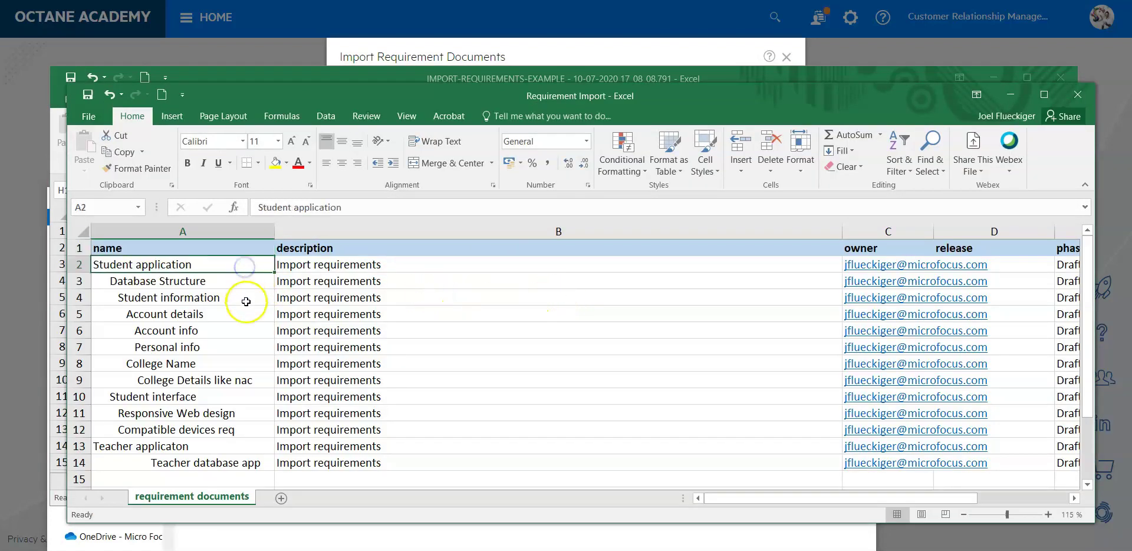
pyautogui.click(307, 264)
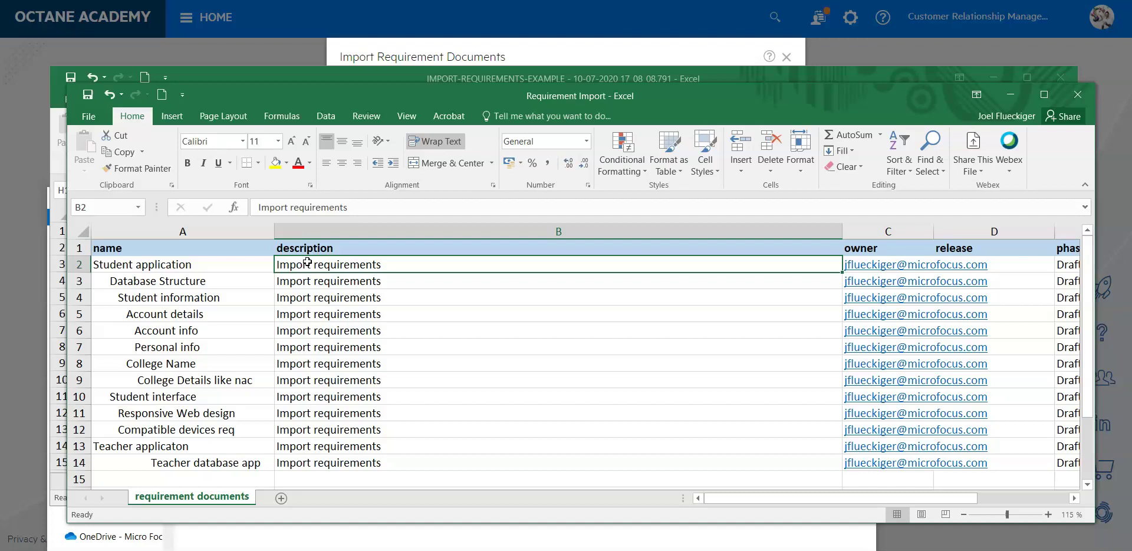
pyautogui.press('Tab')
pyautogui.press('Tab')
pyautogui.press('Tab')
pyautogui.hotkey('shift', 'Tab')
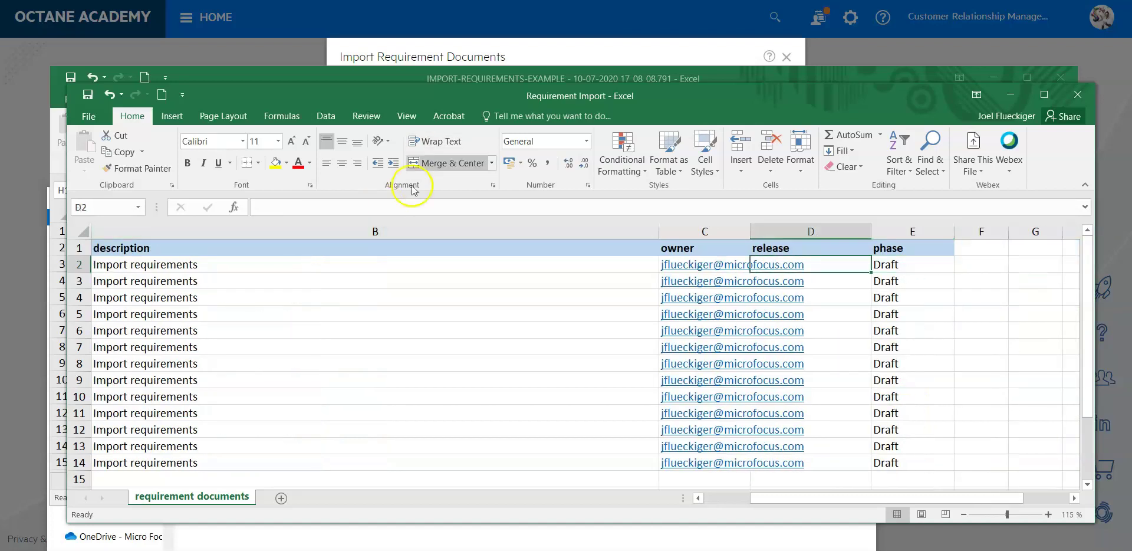
# Step: Autofit the owner column to show full addresses, then return to the name header
pyautogui.doubleClick(748, 231)
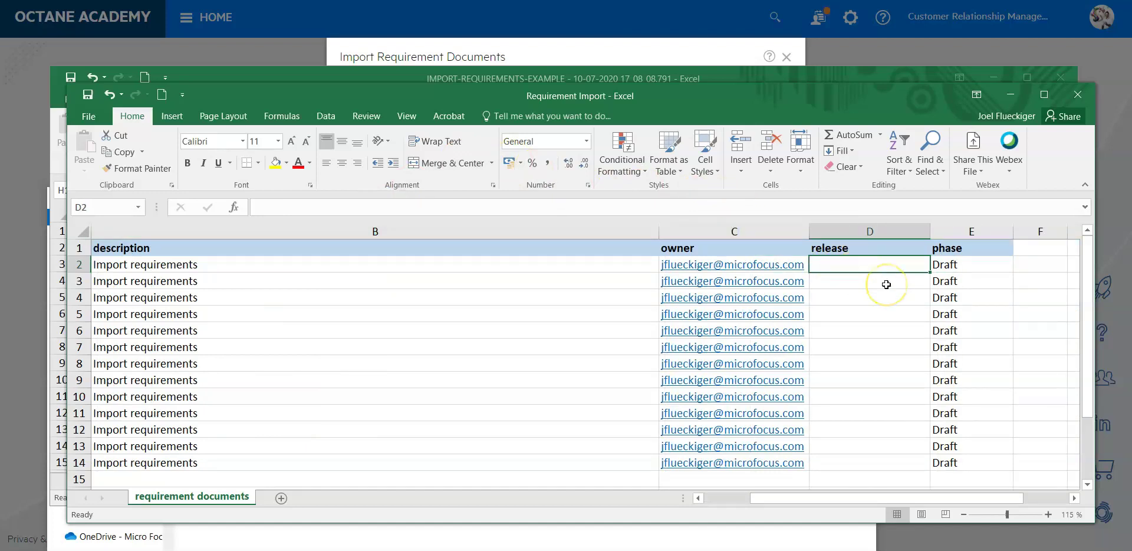
pyautogui.press('Tab')
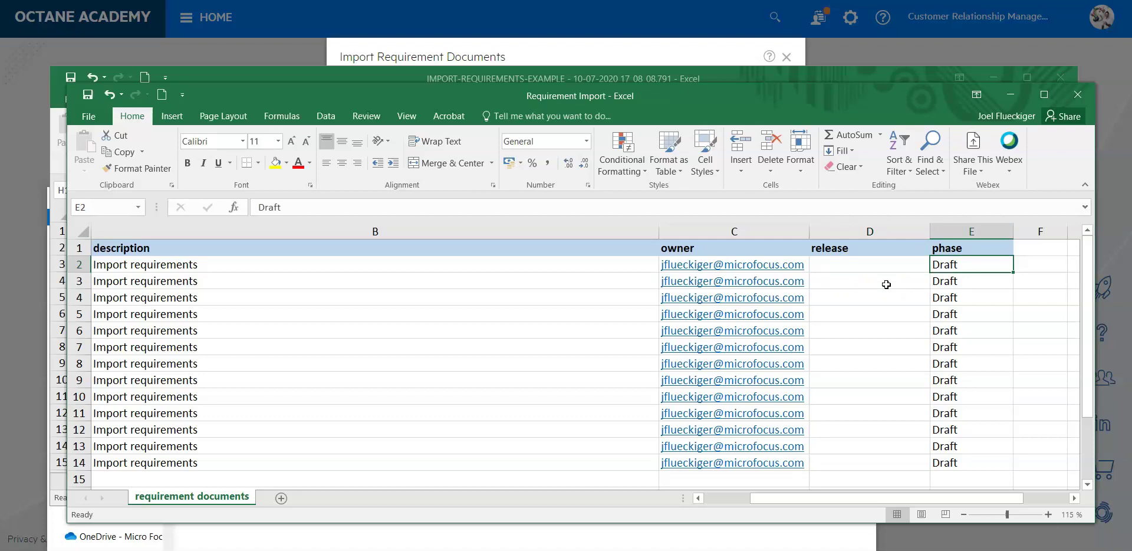
pyautogui.press('Tab')
pyautogui.press('Left')
pyautogui.press('Home')
pyautogui.press('Down')
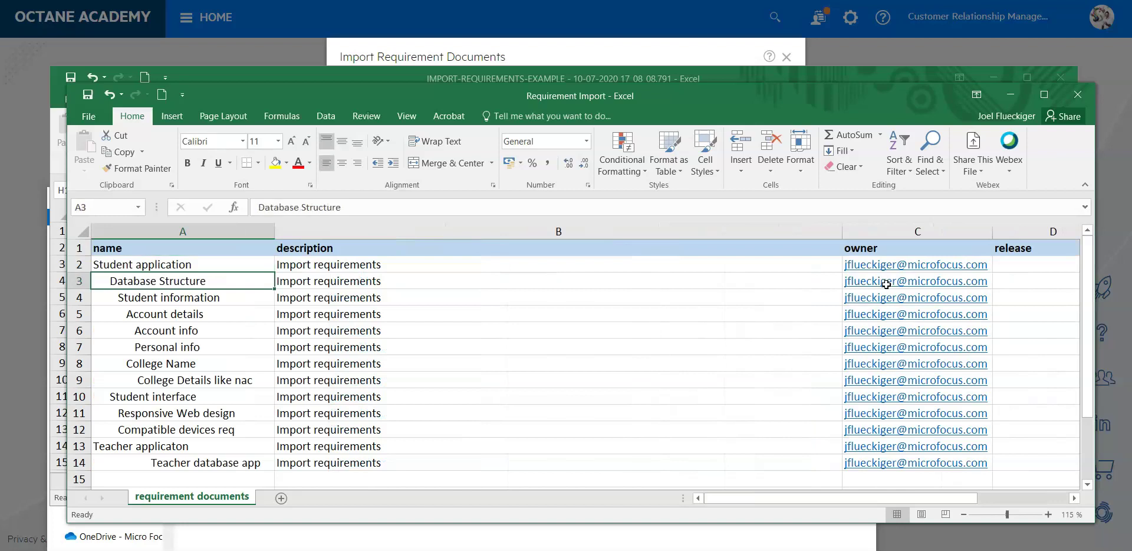
pyautogui.press('Down')
pyautogui.press('Up')
pyautogui.press('Up')
pyautogui.press('Up')
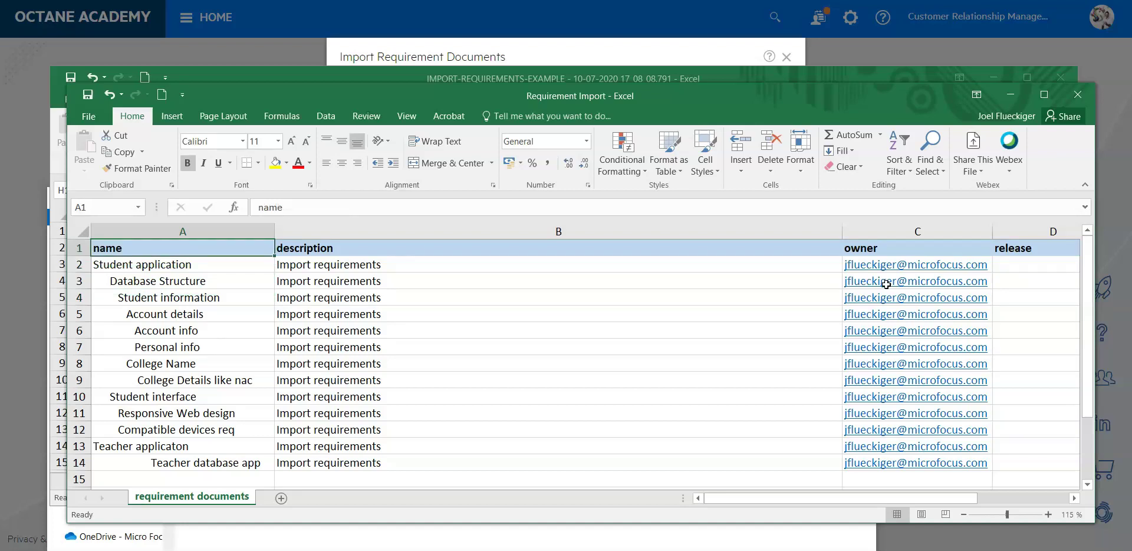
# Step: Save and close the Requirement Import workbook, close the import dialog, and open the main menu
pyautogui.click(1078, 93)
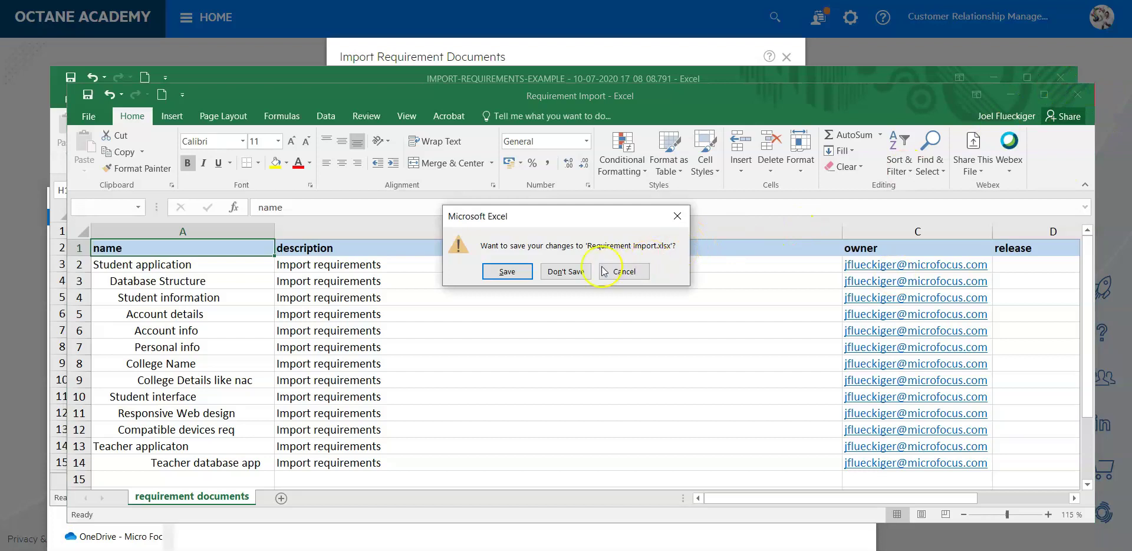
pyautogui.click(521, 277)
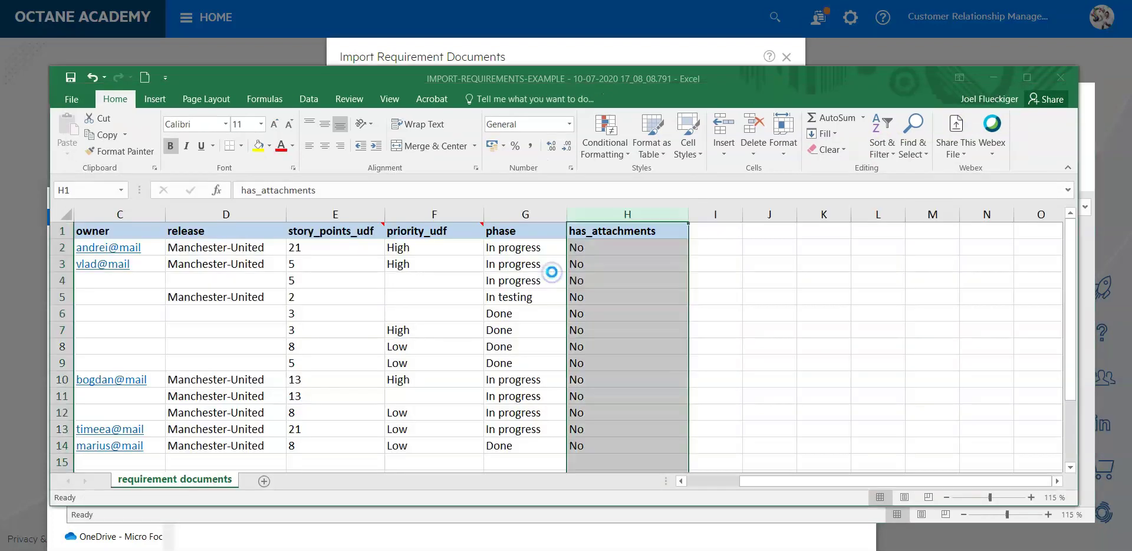
pyautogui.click(1089, 86)
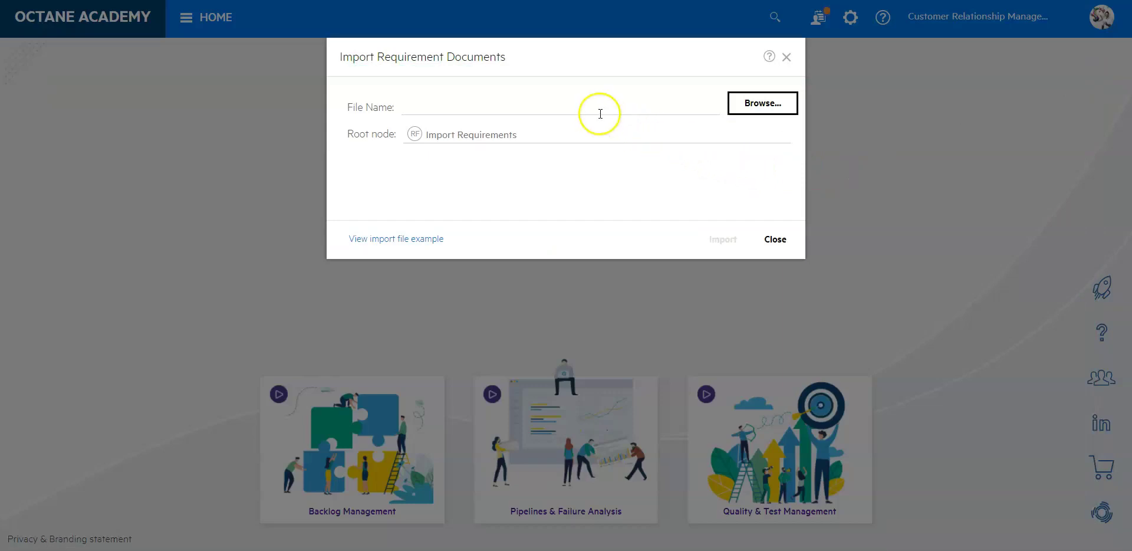
pyautogui.click(773, 238)
pyautogui.click(213, 26)
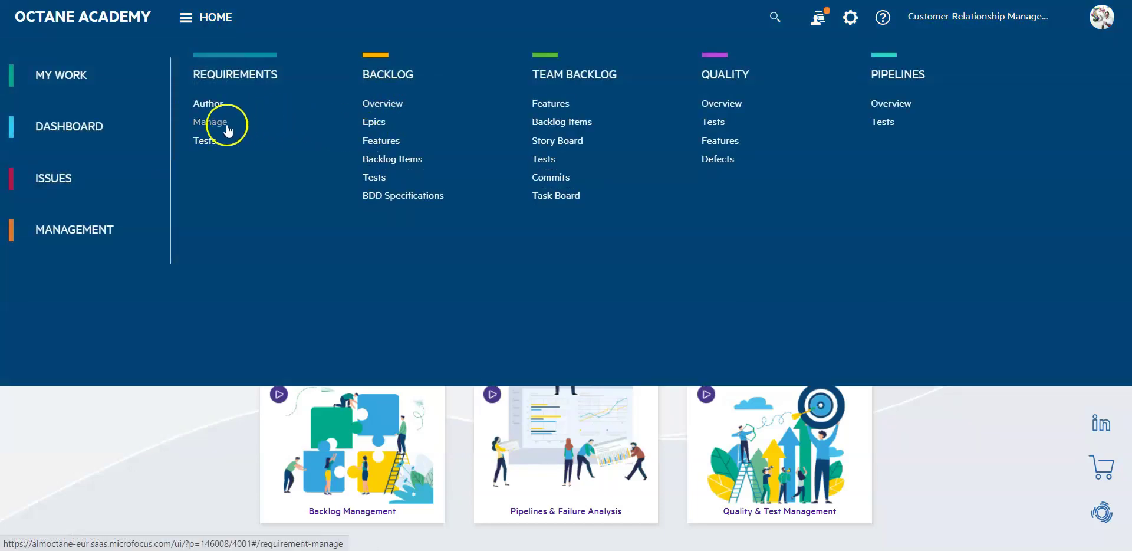
# Step: Go to Requirements > Manage and select the still-empty Import Requirements folder
pyautogui.click(209, 75)
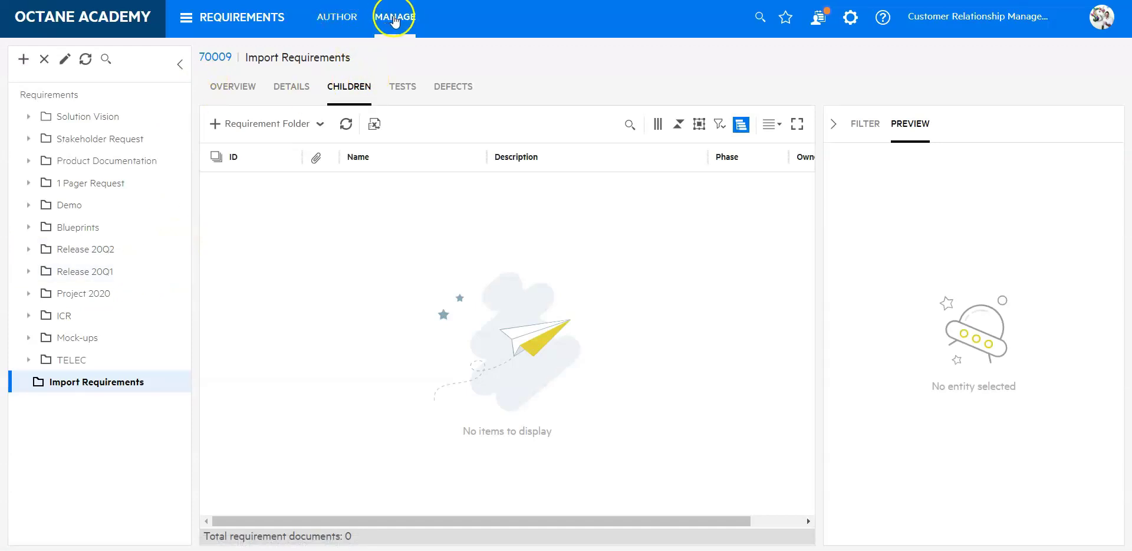
pyautogui.click(93, 386)
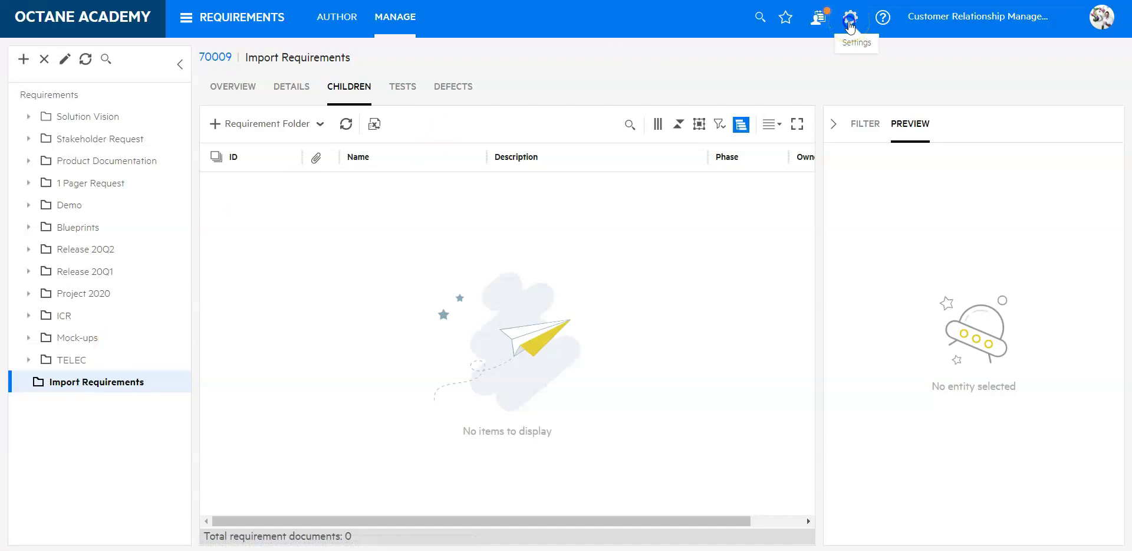
# Step: Set up a Requirement Documents import with root Import Requirements and file Requirement Import.xlsx
pyautogui.click(849, 19)
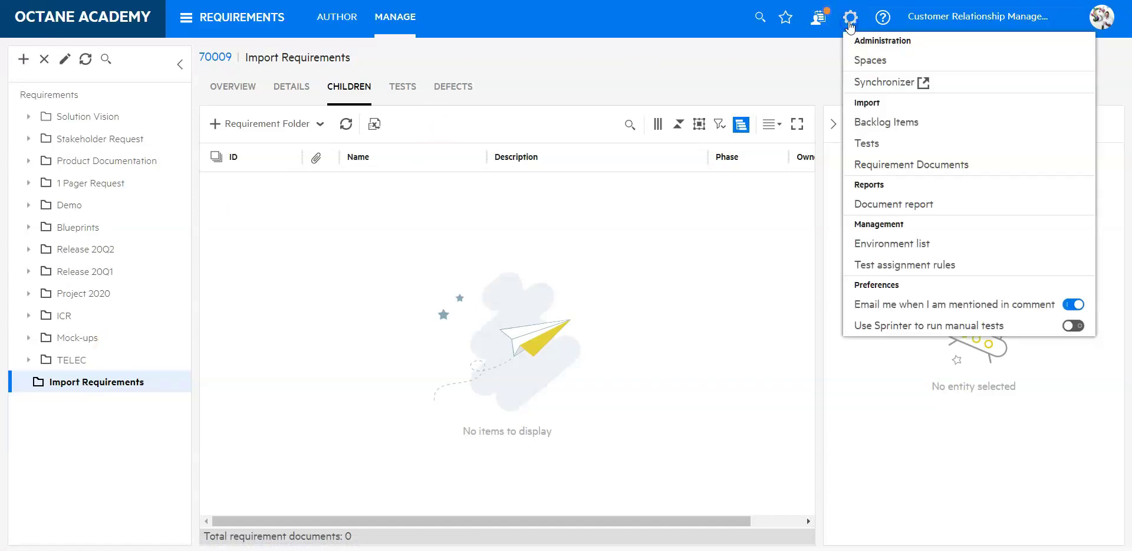
pyautogui.click(879, 169)
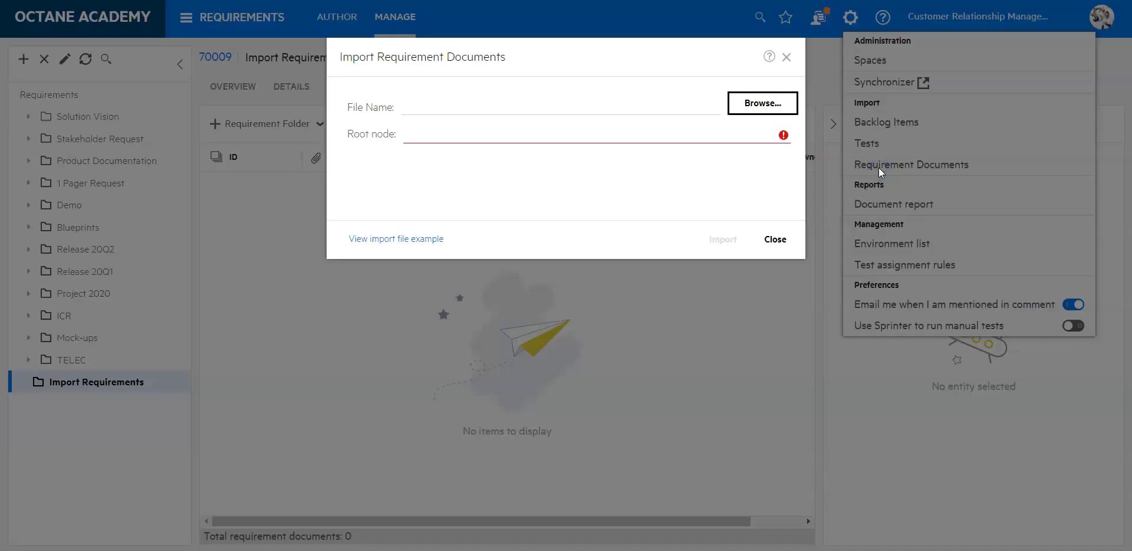
pyautogui.click(770, 135)
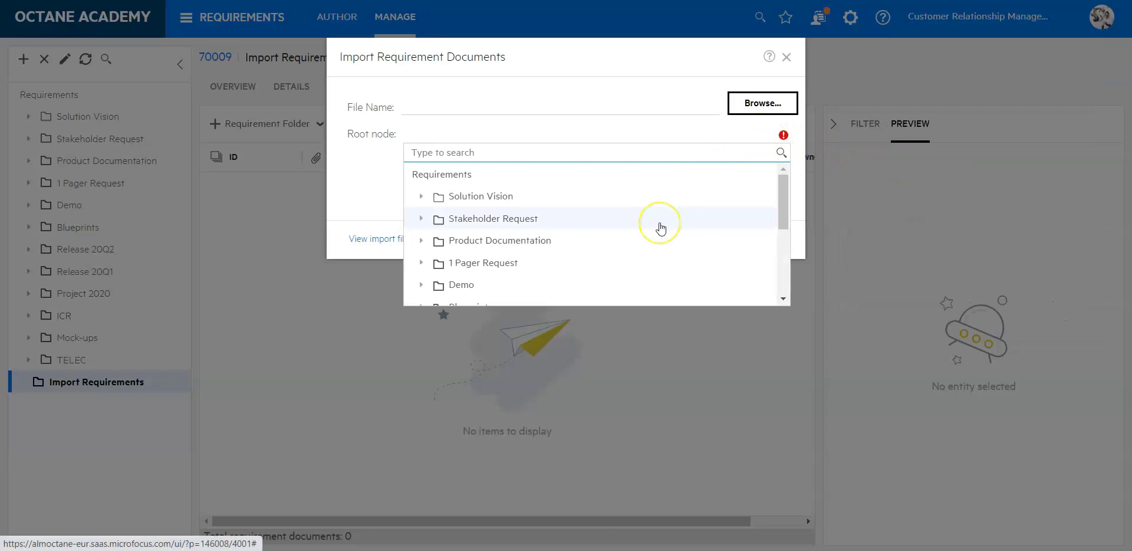
pyautogui.scroll(-5, 660, 229)
pyautogui.click(513, 296)
pyautogui.click(763, 99)
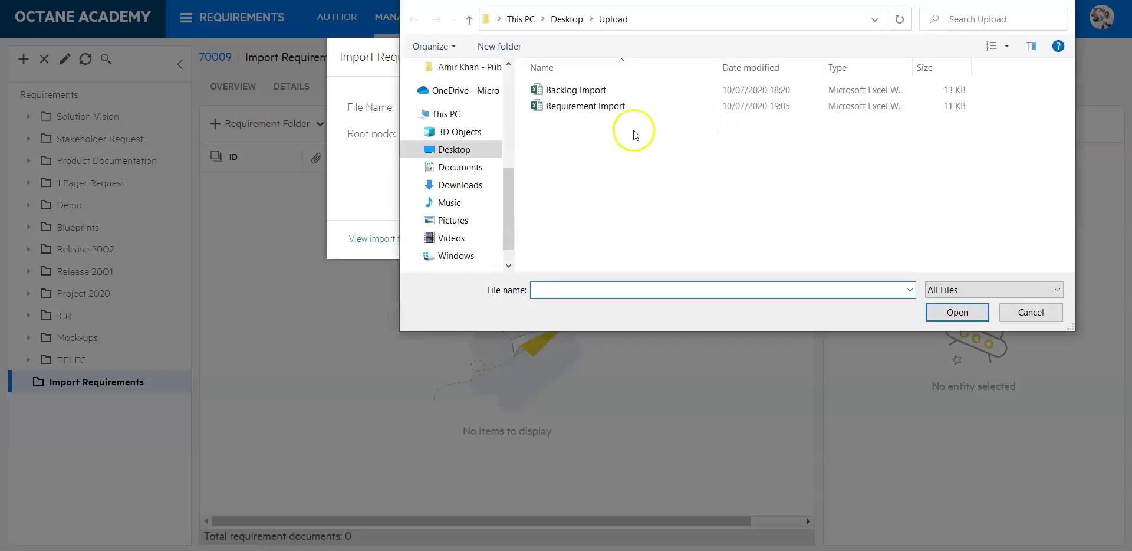
pyautogui.click(574, 110)
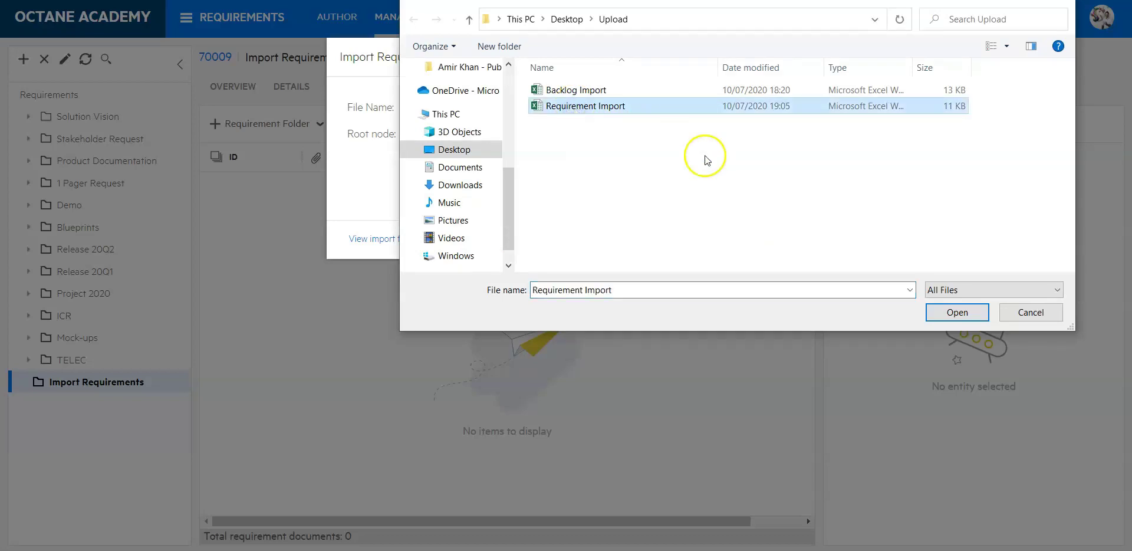
pyautogui.click(955, 311)
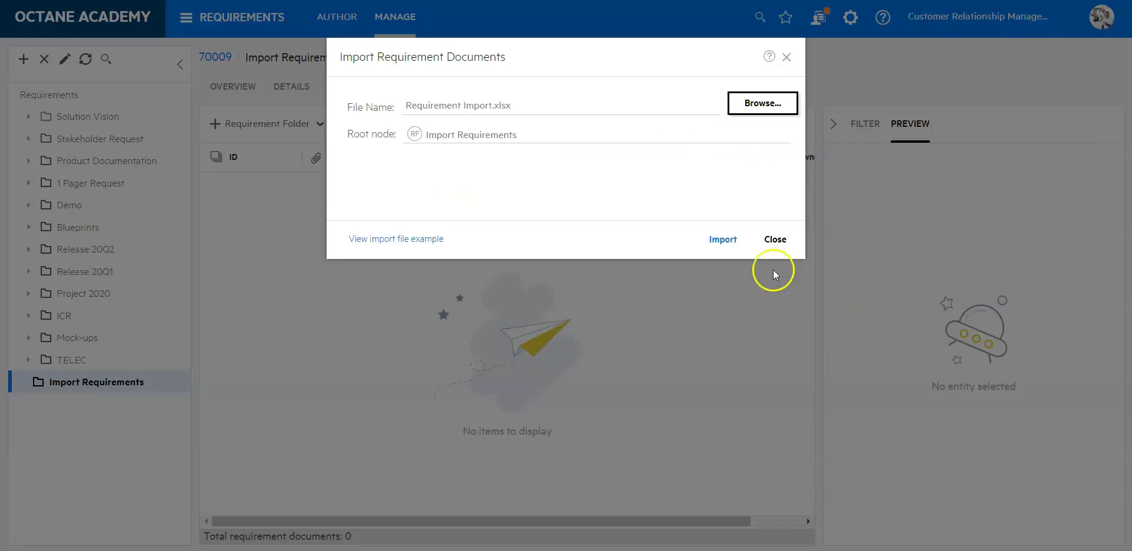
# Step: Run the import, bringing 13 requirement documents into the Import Requirements folder
pyautogui.click(725, 241)
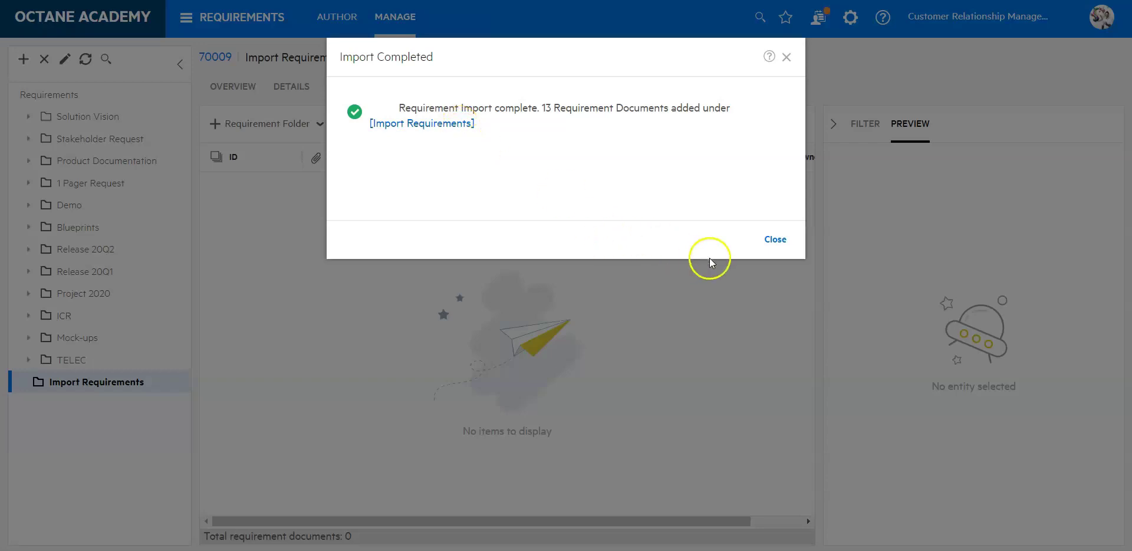
# Step: Refresh and expand Import Requirements > Student application > Database Structure to show Student information
pyautogui.click(769, 240)
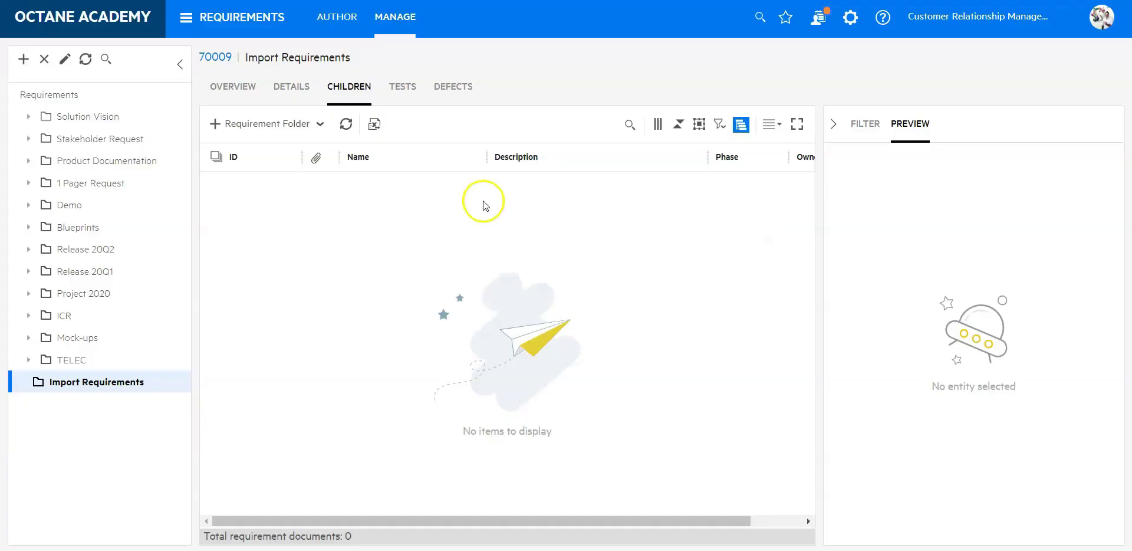
pyautogui.click(342, 126)
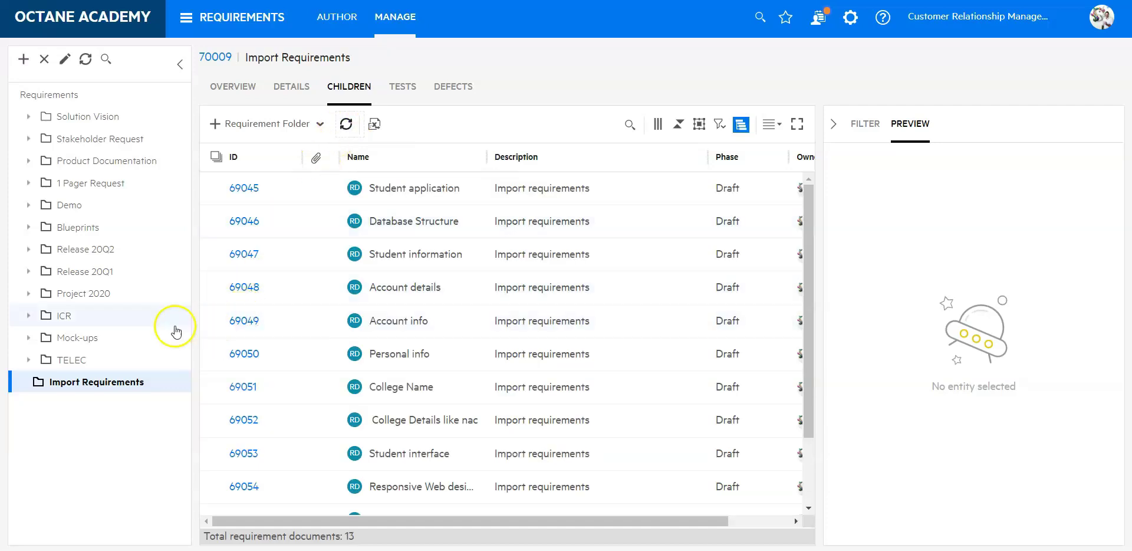
pyautogui.click(79, 381)
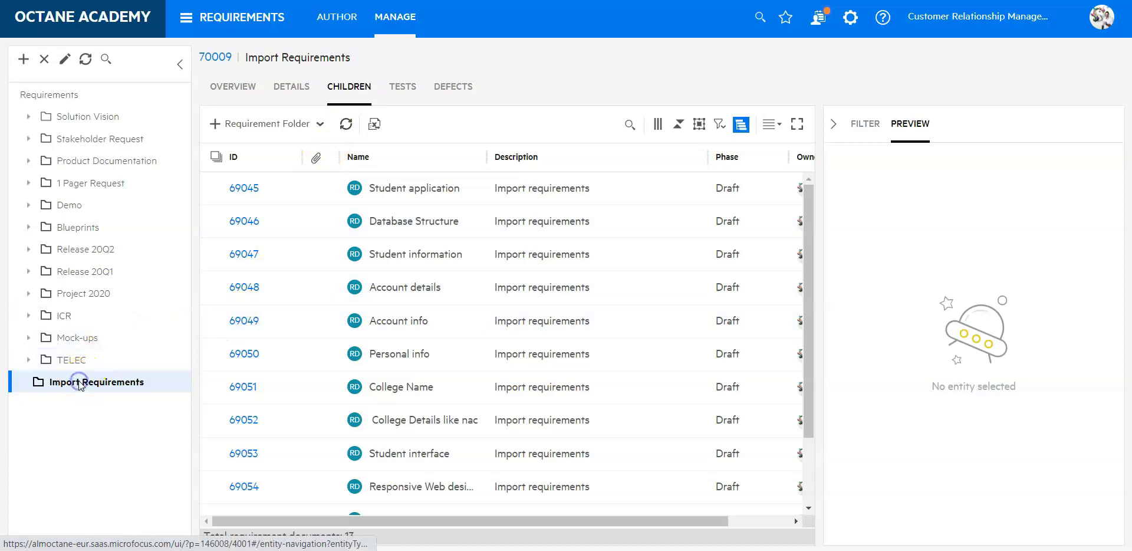
pyautogui.click(85, 59)
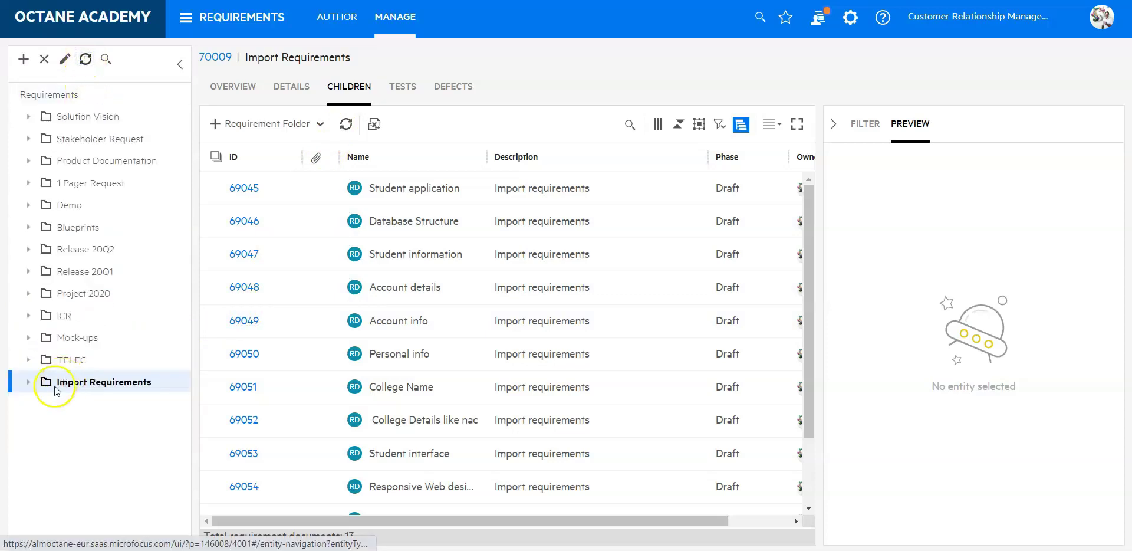
pyautogui.click(28, 385)
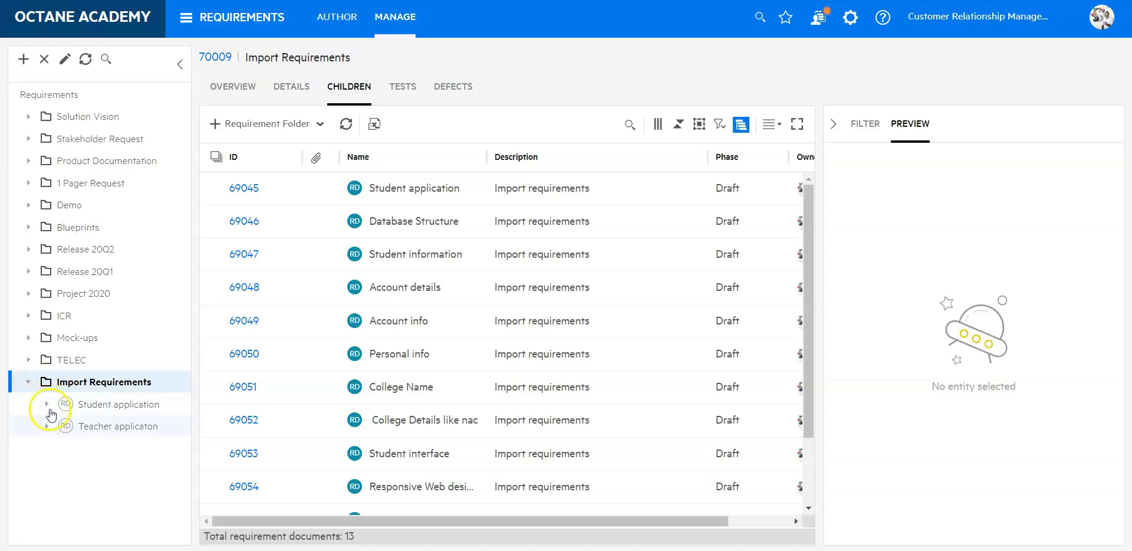
pyautogui.click(47, 405)
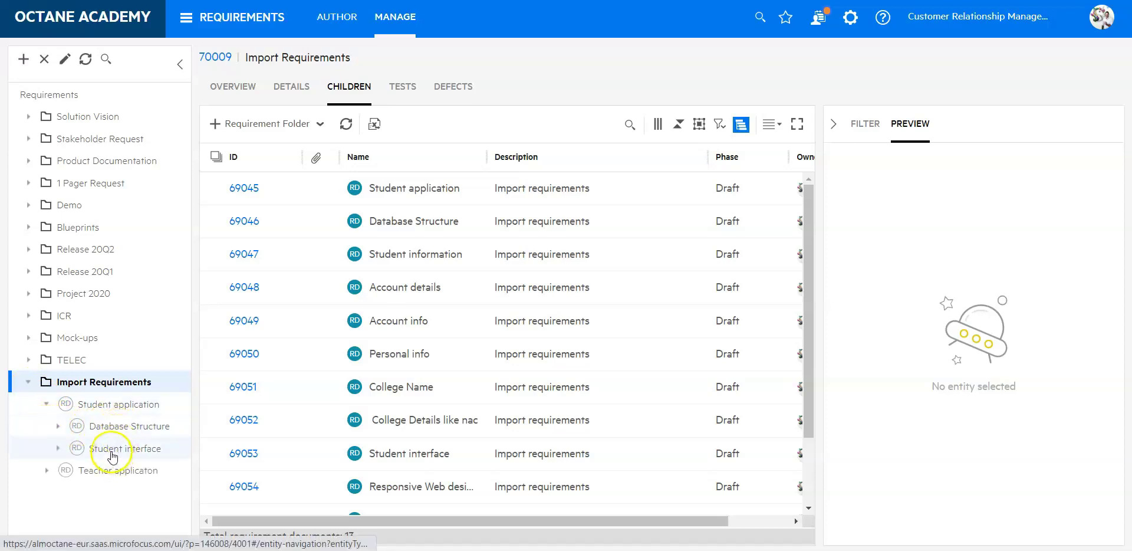
pyautogui.click(58, 428)
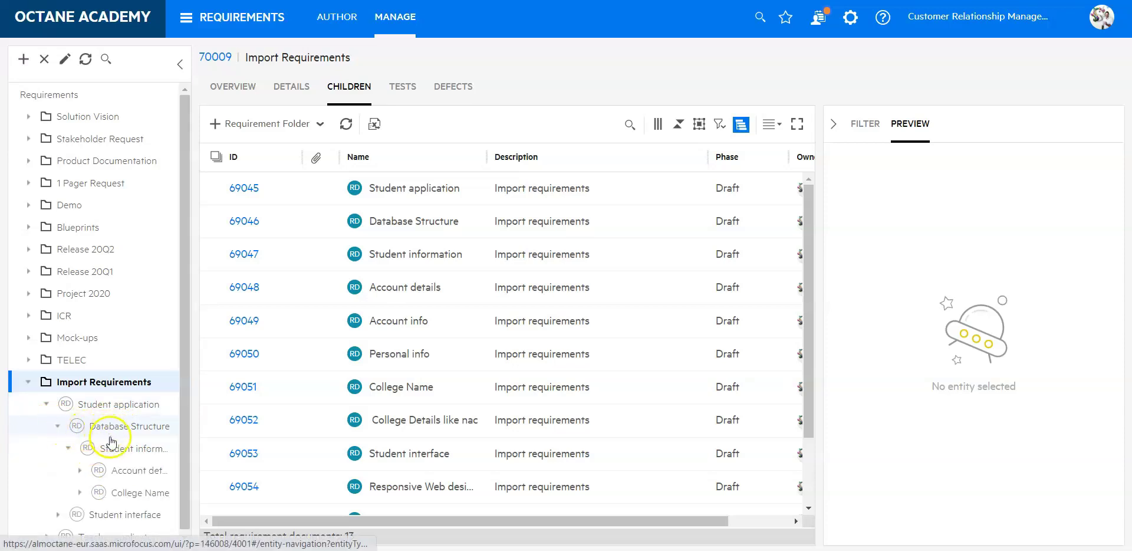
pyautogui.click(116, 449)
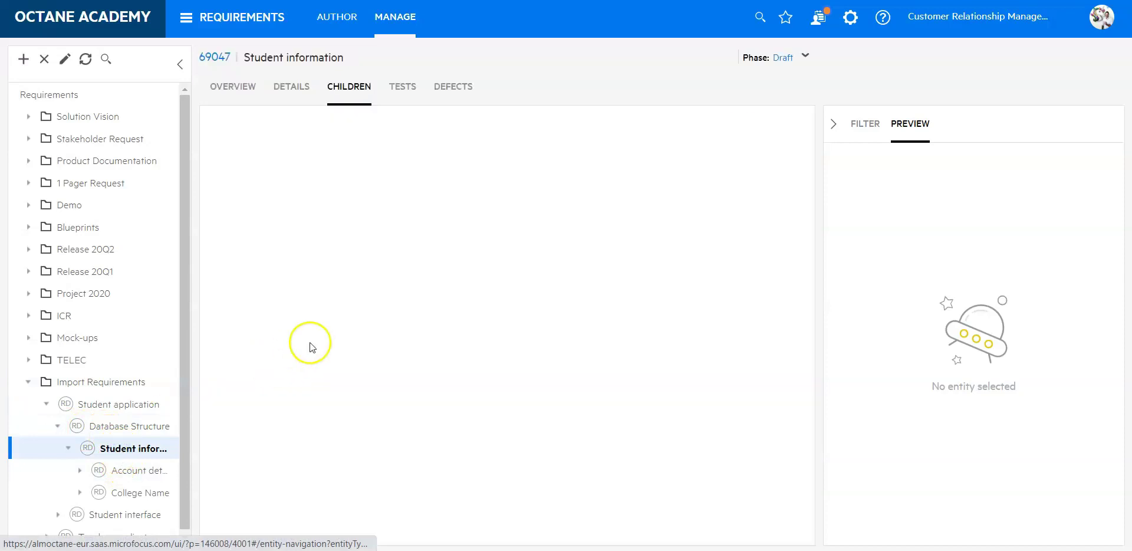